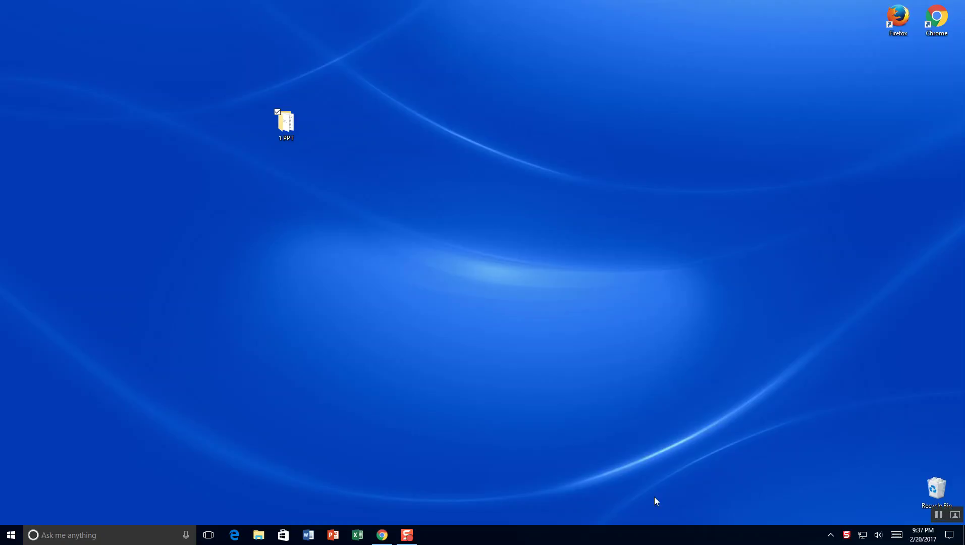
Open the 1 PPT folder and its Waffles 1.2 instructions document in Word.
double_click(276, 123)
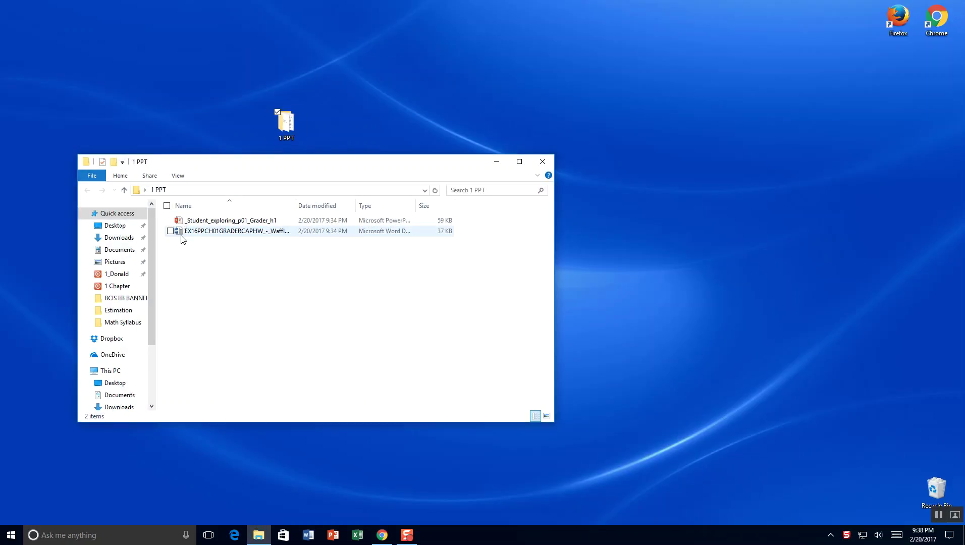
left_click_drag(224, 166, 465, 83)
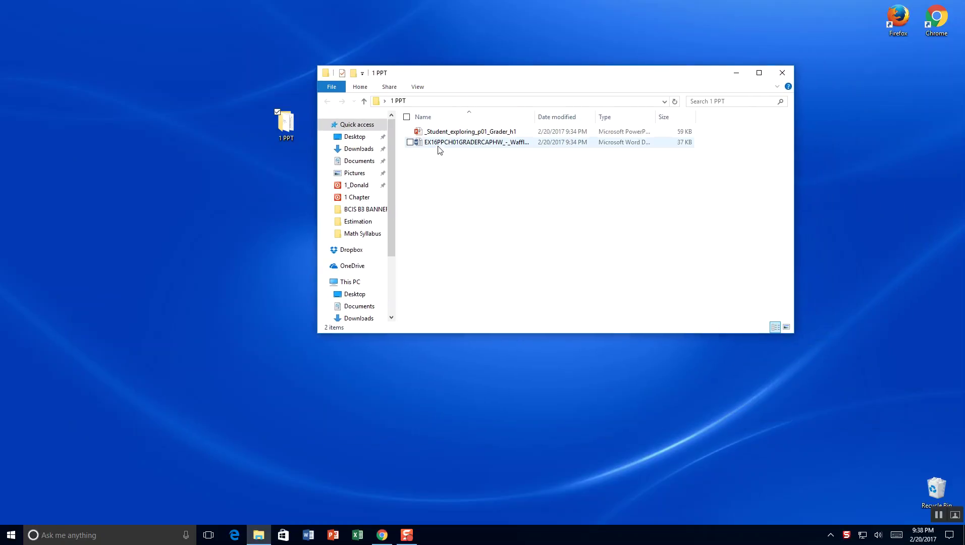
double_click(439, 147)
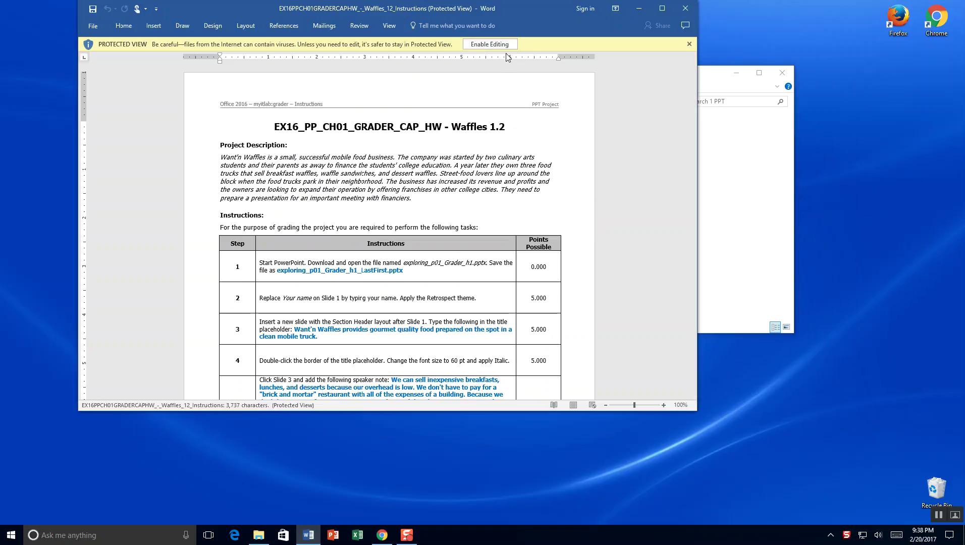
Enable editing in the Waffles 1.2 instructions and move the Word window lower on screen.
left_click(503, 45)
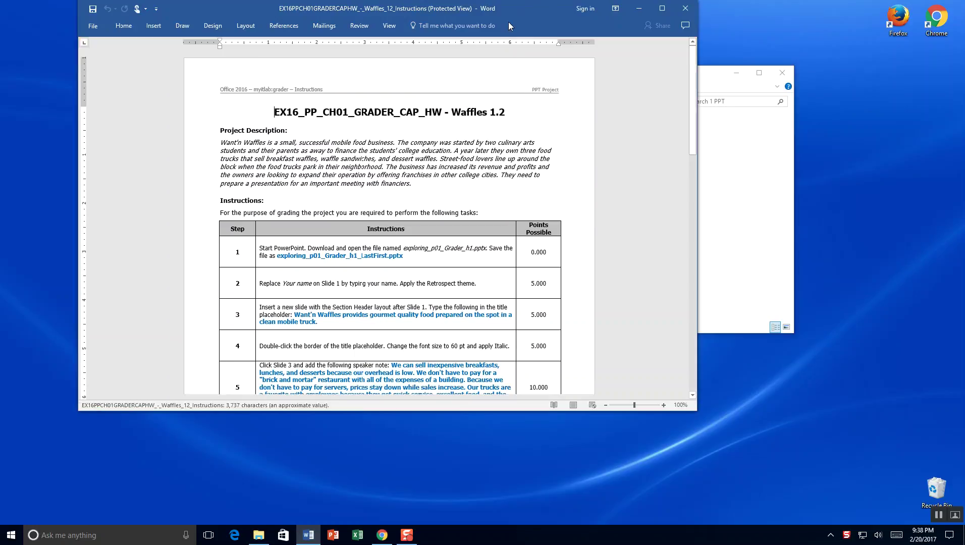
left_click_drag(523, 4, 606, 316)
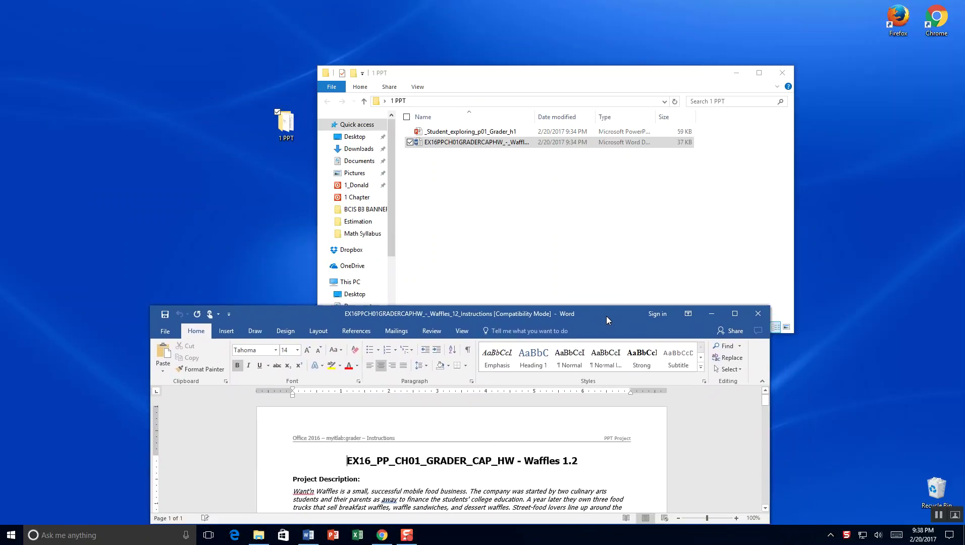
left_click(478, 132)
Open _Student_exploring_p01_Grader_h1 in PowerPoint and enable editing.
double_click(478, 132)
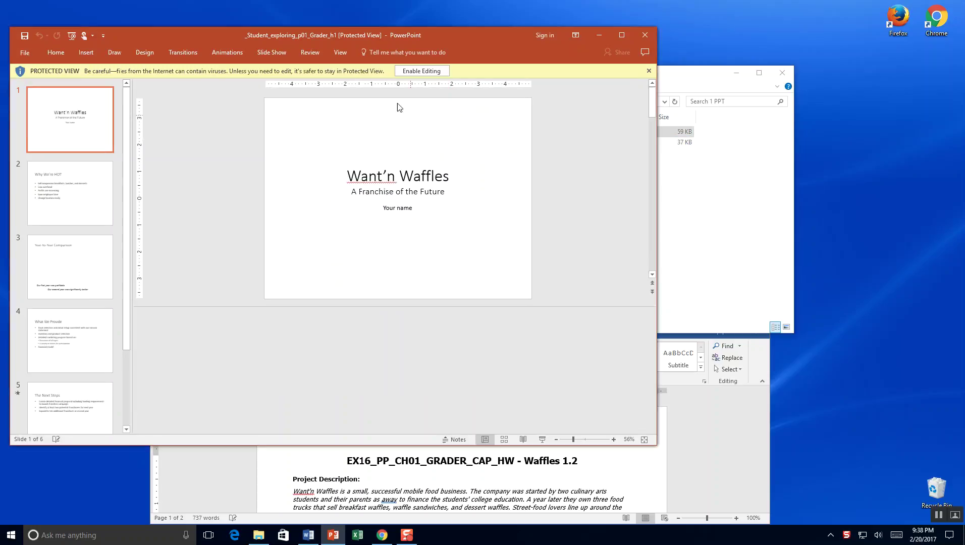
left_click_drag(383, 34, 508, 7)
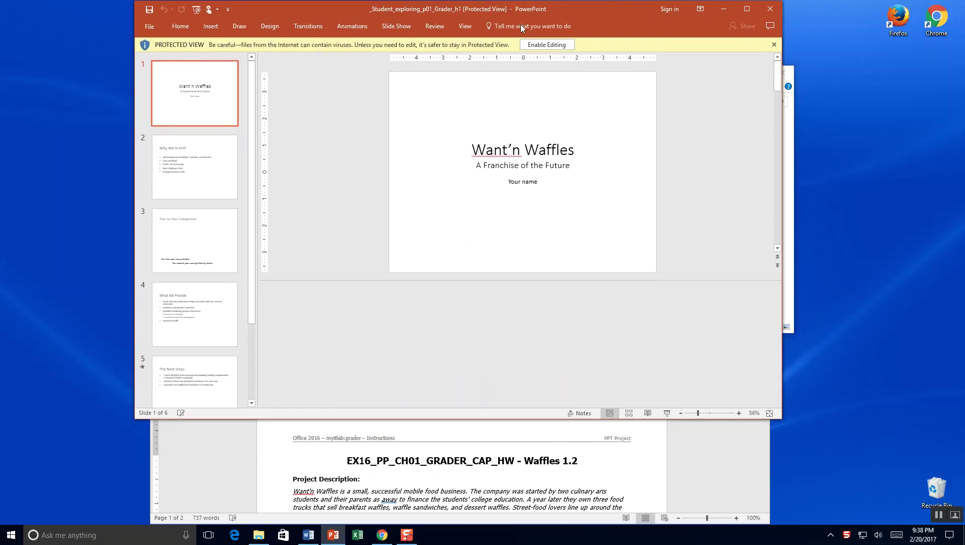
left_click(547, 46)
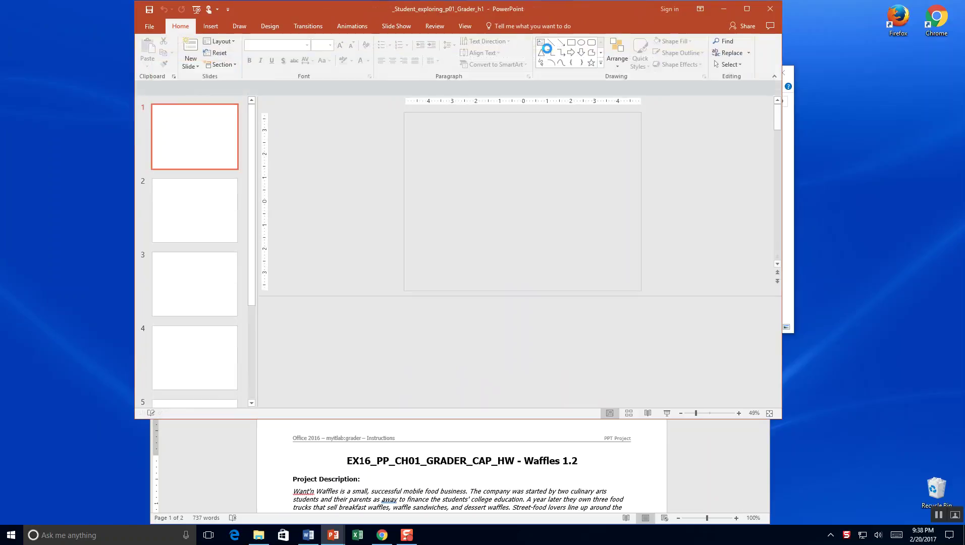
Save a copy in 1 PPT with the student's surname replacing _Student in the file name.
left_click(148, 26)
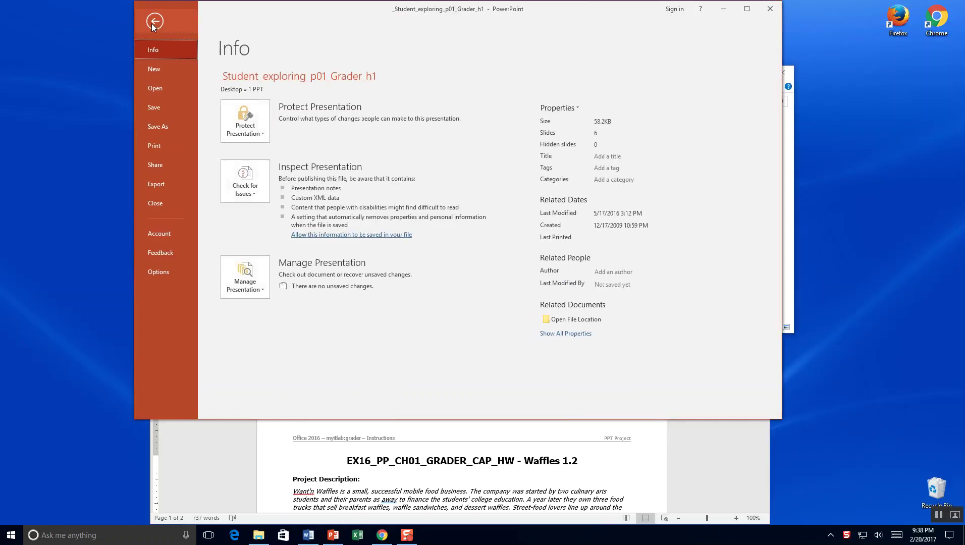
left_click(160, 131)
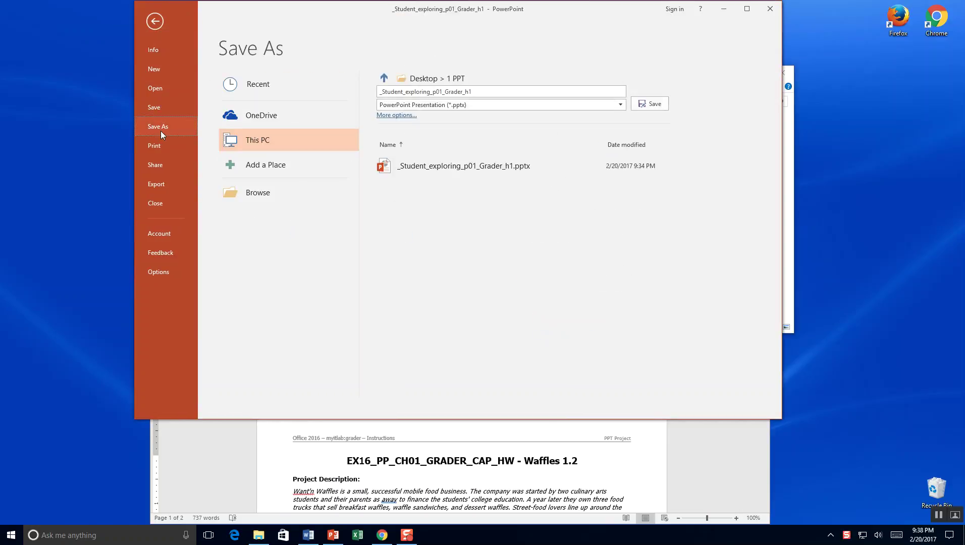
left_click(403, 92)
left_click(402, 93)
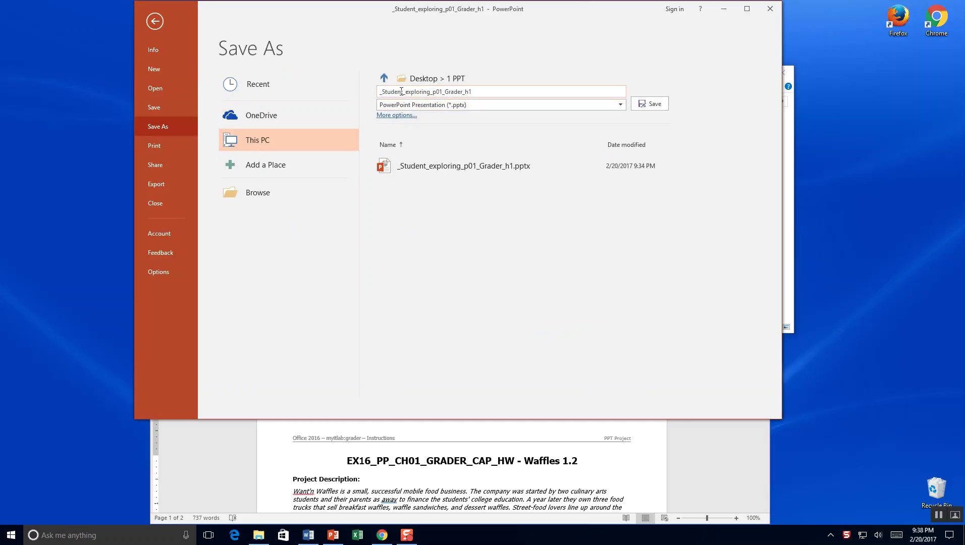
left_click_drag(403, 92, 355, 95)
type("1_LEWIS")
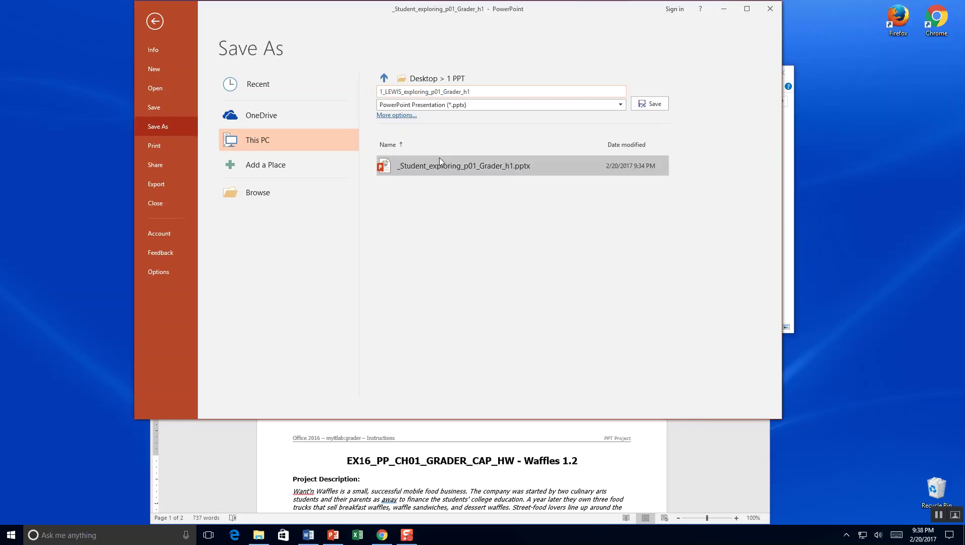
left_click(652, 103)
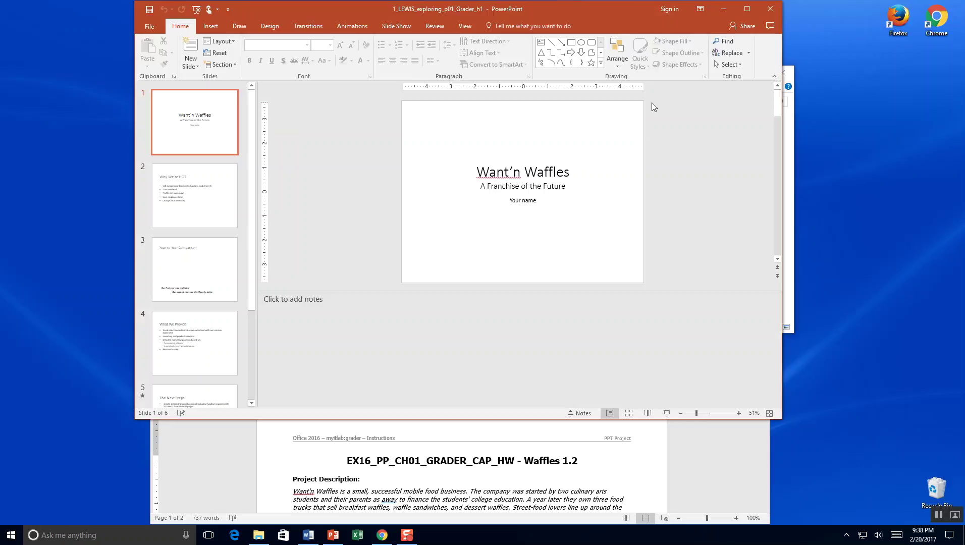
Shrink the notes pane and zoom the title slide up to 100%.
left_click(685, 293)
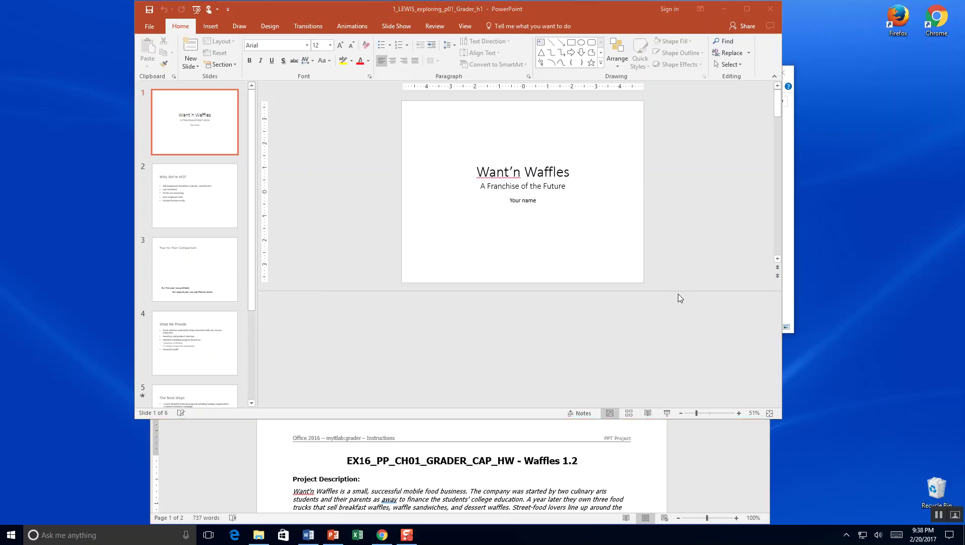
left_click_drag(679, 292, 682, 373)
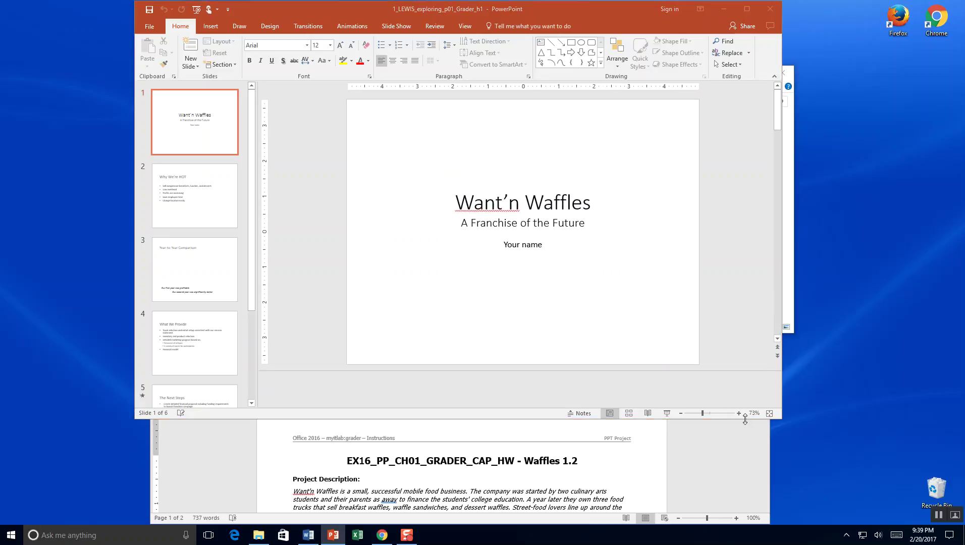
left_click(739, 414)
left_click(739, 414)
left_click(739, 414)
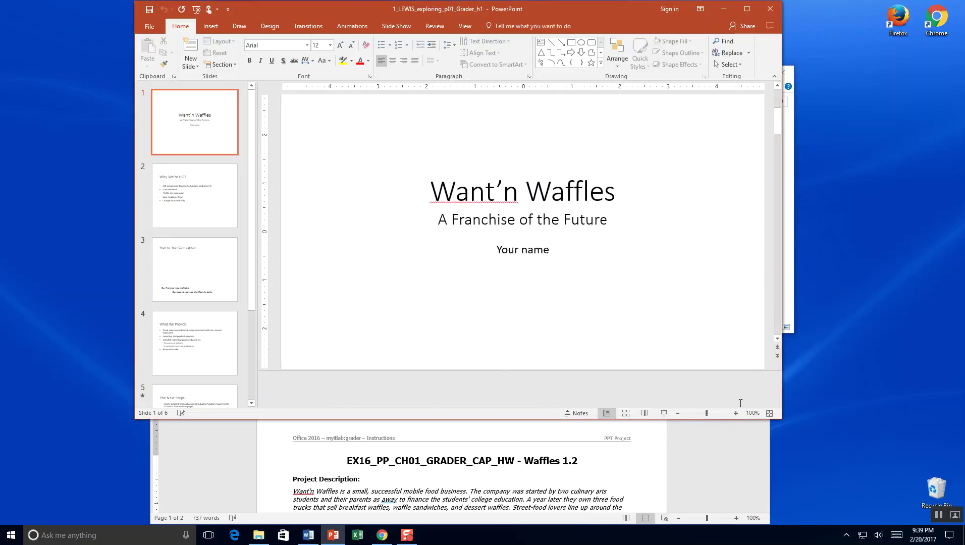
left_click(503, 483)
Highlight LastFirst in the Step 1 file name in yellow.
scroll(503, 483, "down", 5)
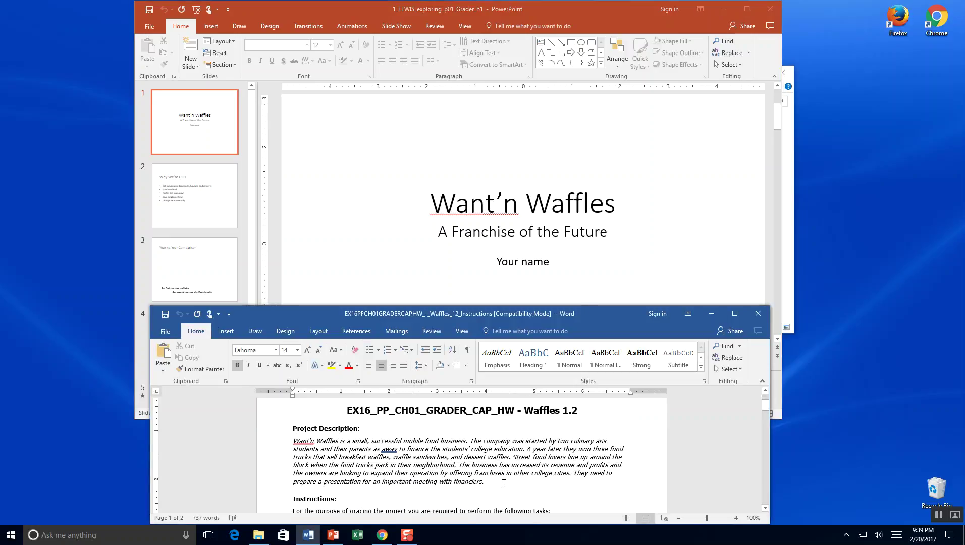
scroll(503, 483, "down", 1)
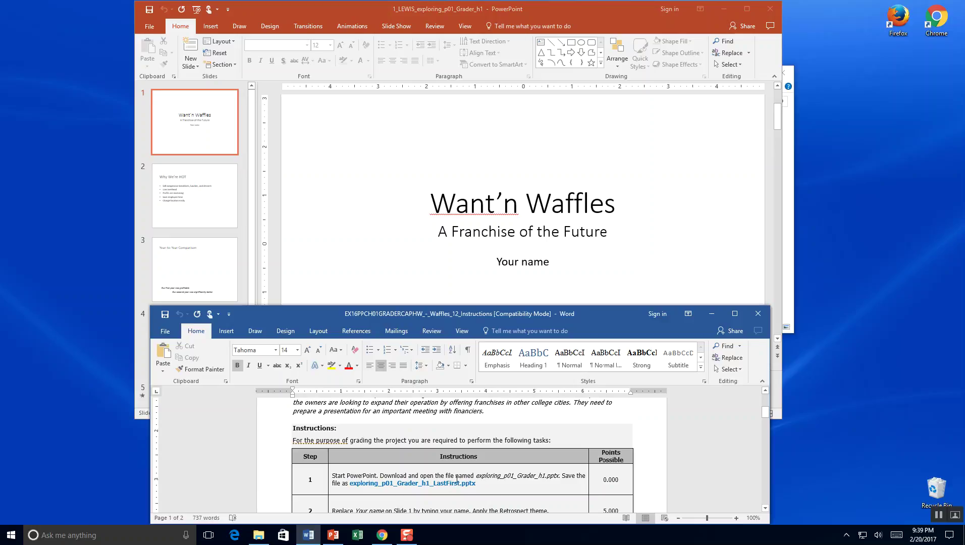
left_click_drag(432, 483, 461, 483)
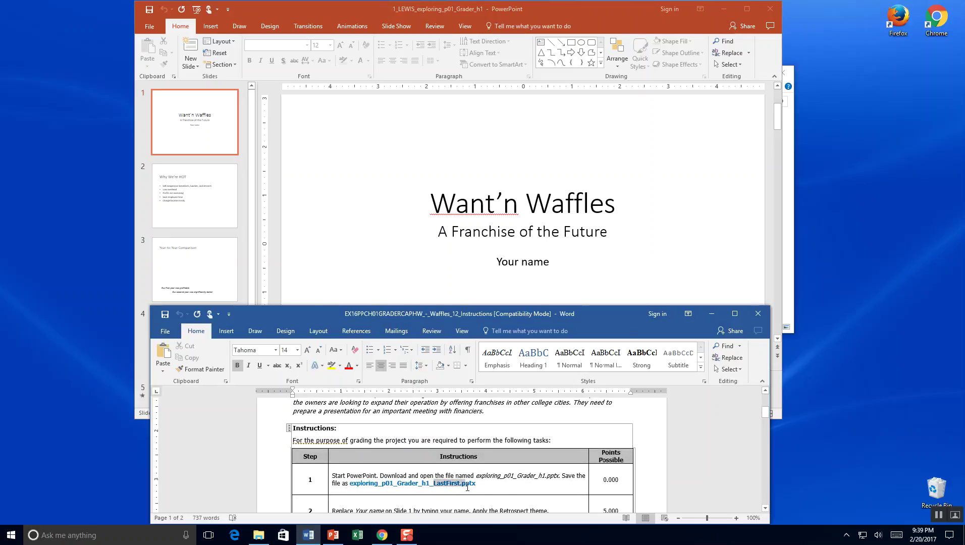
left_click(332, 364)
left_click(425, 440)
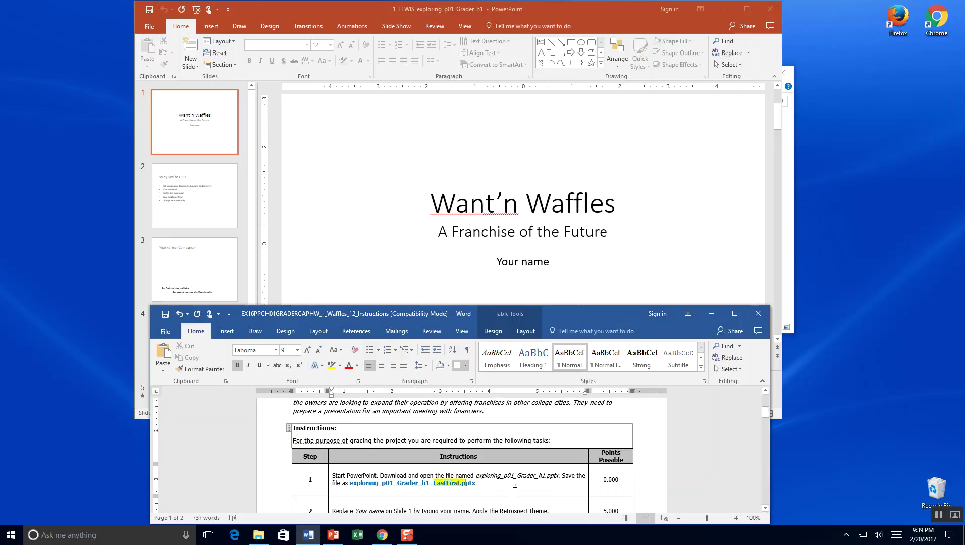
Zoom the Word instructions to 150% and move the window down to uncover the slide.
scroll(515, 483, "down", 3)
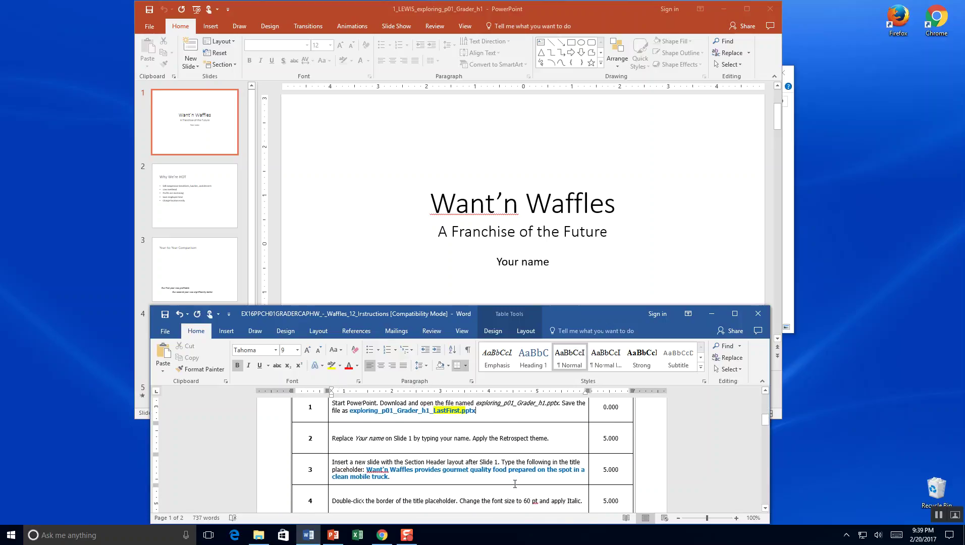
scroll(514, 483, "down", 1)
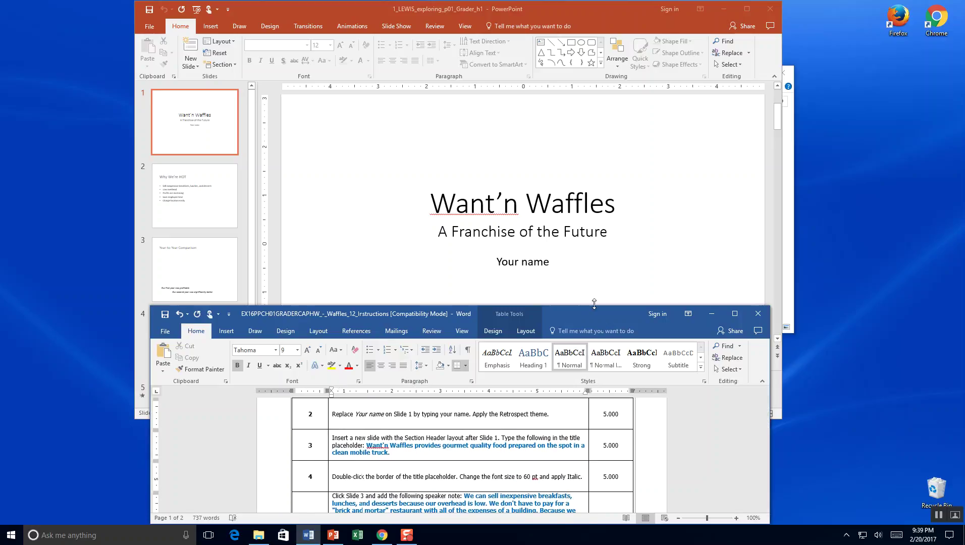
left_click_drag(586, 317, 586, 232)
left_click(735, 433)
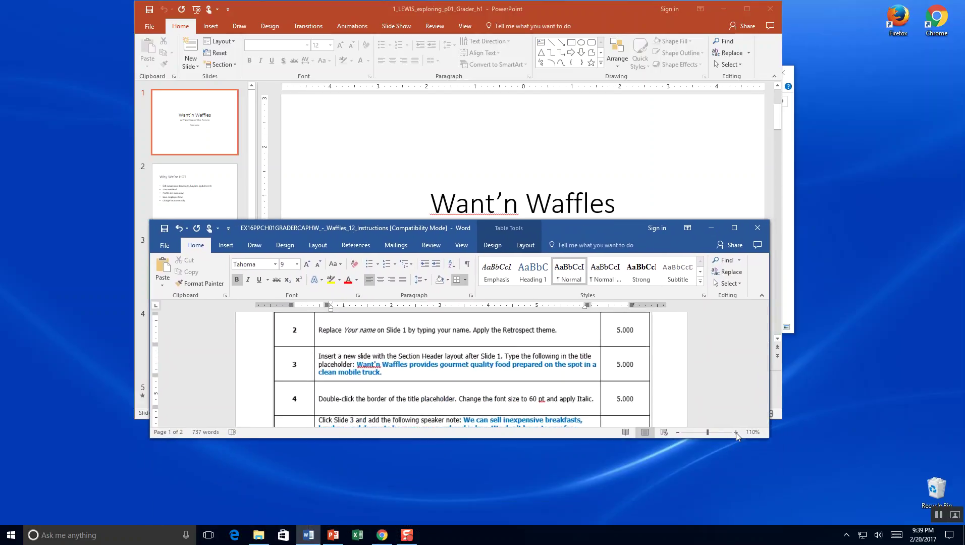
left_click(735, 432)
left_click(735, 432)
left_click(736, 432)
left_click(736, 433)
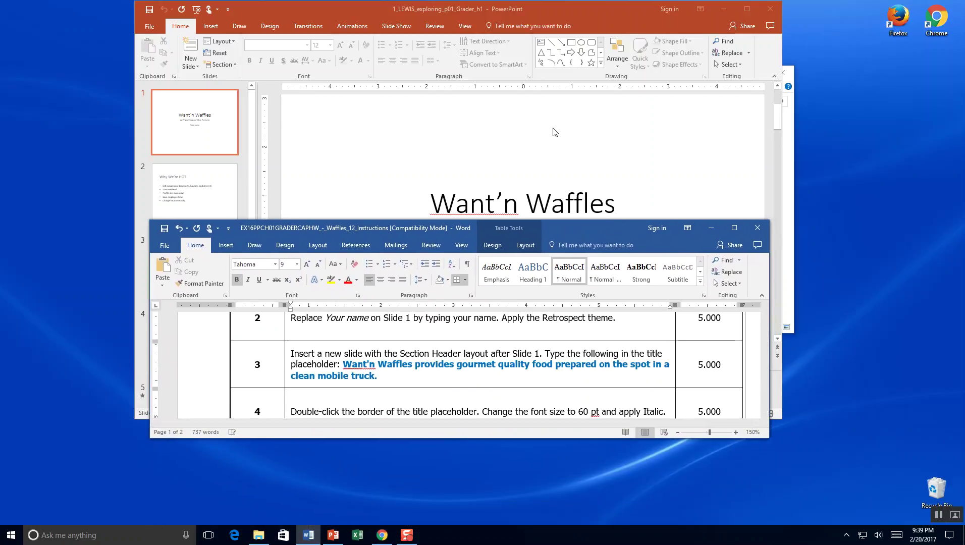
left_click_drag(614, 235, 612, 411)
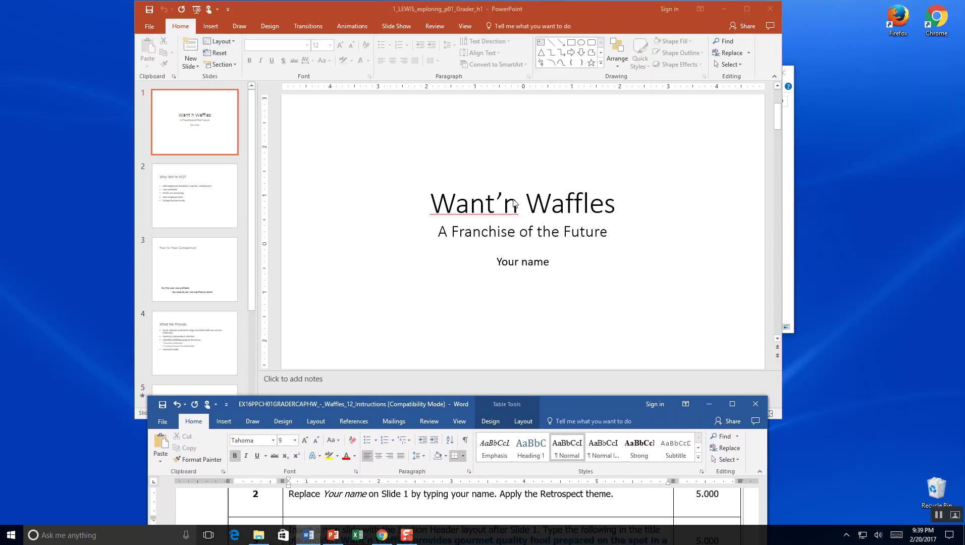
Replace the Your name subtitle on slide 1 with the student's full name.
left_click(528, 270)
left_click(551, 264)
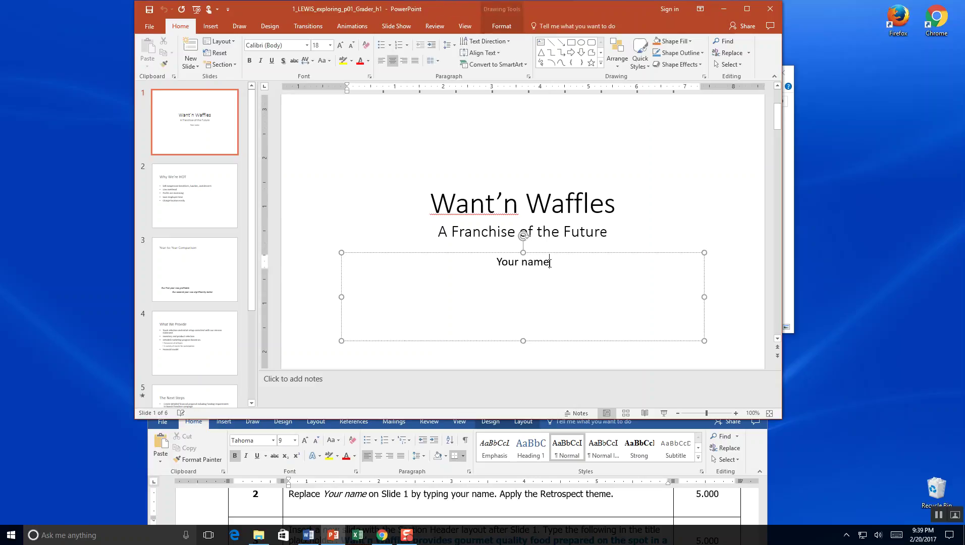
left_click_drag(552, 264, 493, 257)
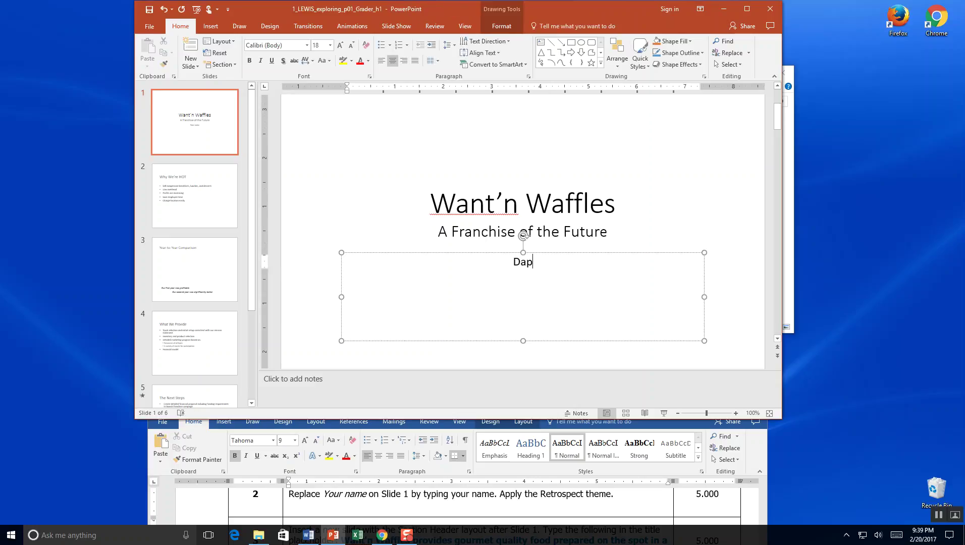
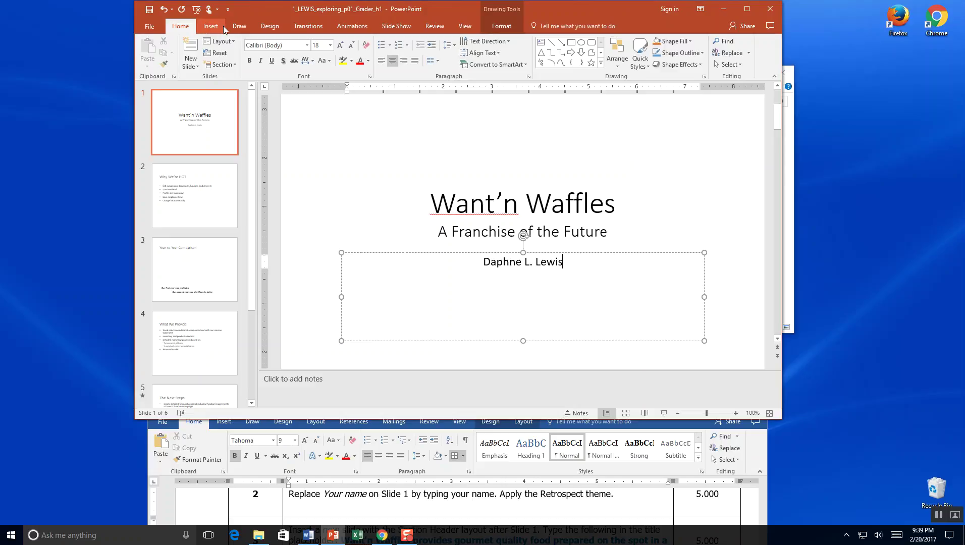
left_click(506, 30)
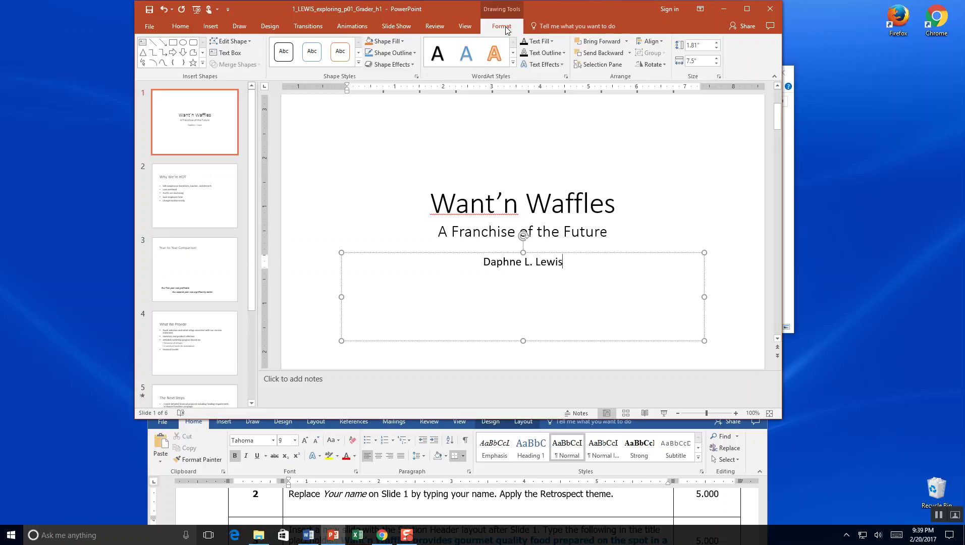
Choose Retrospect from the Design tab's full Themes gallery.
left_click(267, 25)
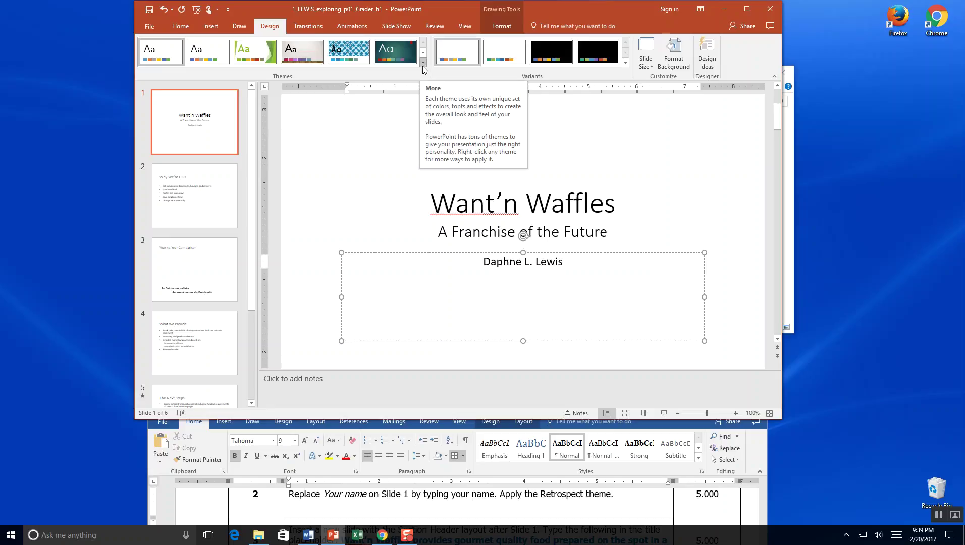
left_click(422, 62)
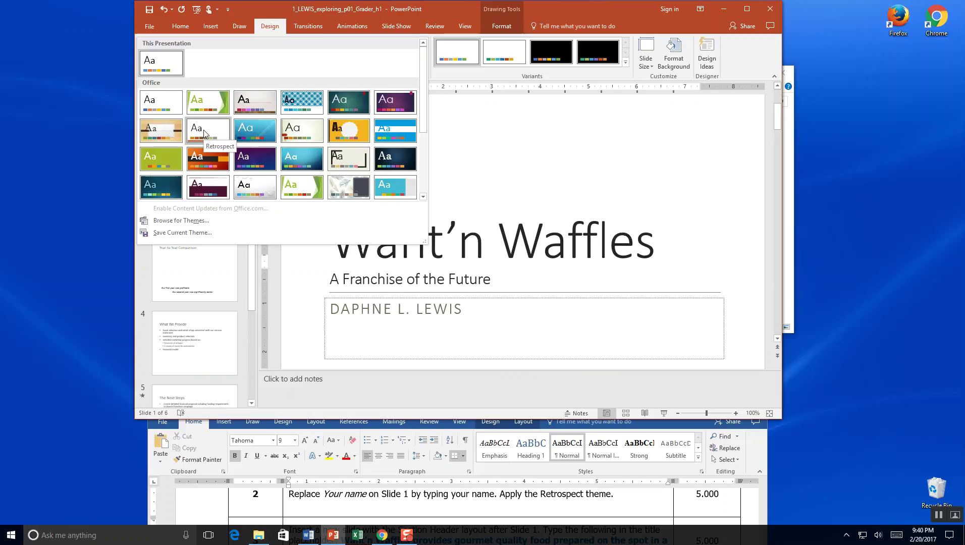
left_click(205, 132)
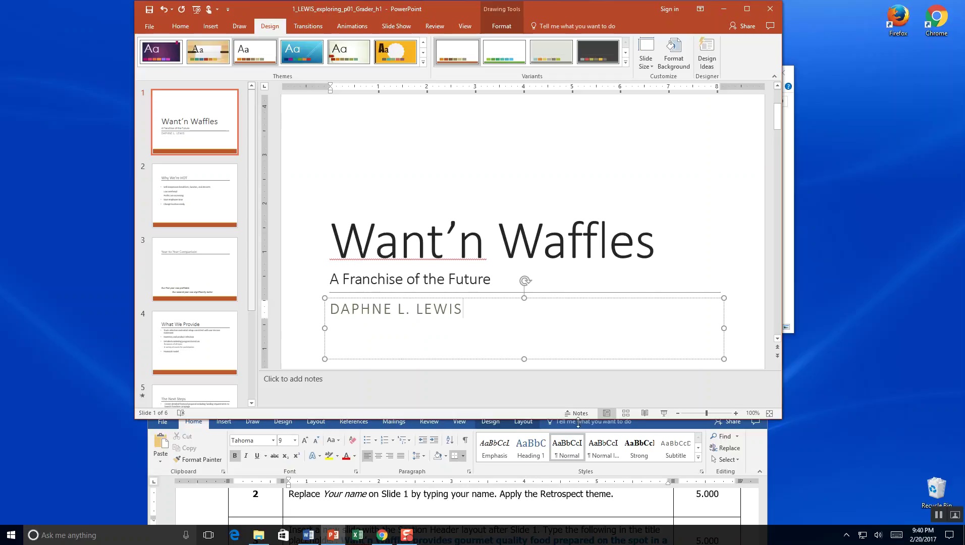
Bring Word forward, collapse its ribbon, and scroll to step 3 about the Section Header slide.
left_click(584, 506)
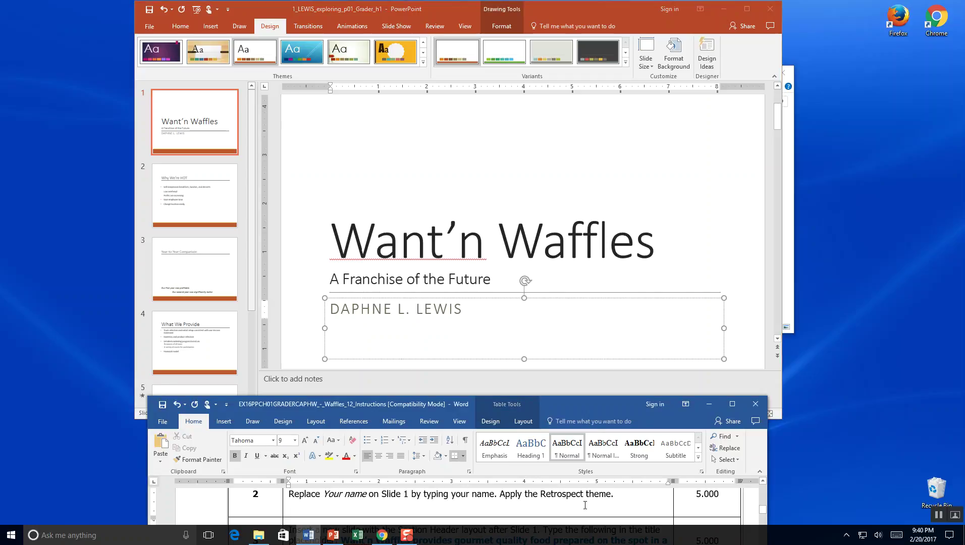
left_click(759, 471)
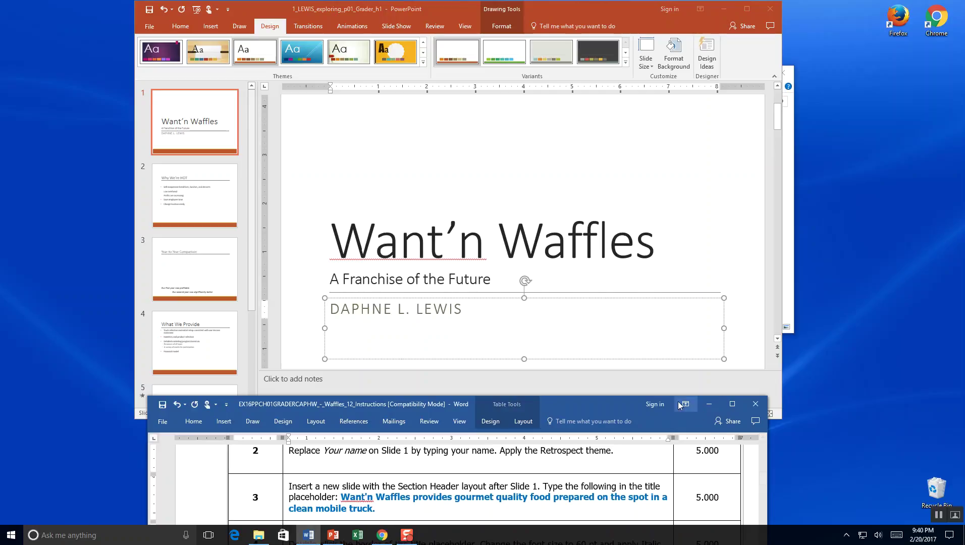
scroll(763, 482, "down", 2)
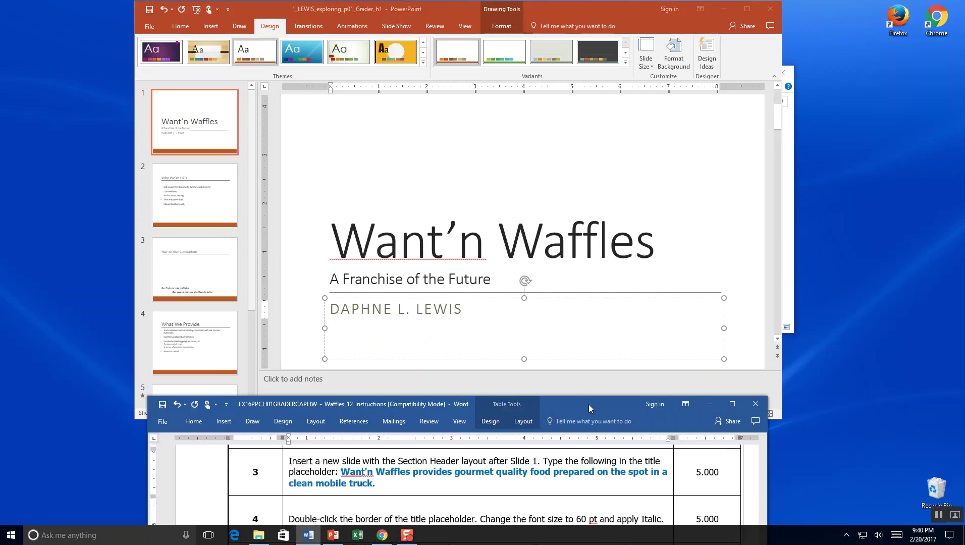
left_click_drag(591, 408, 591, 437)
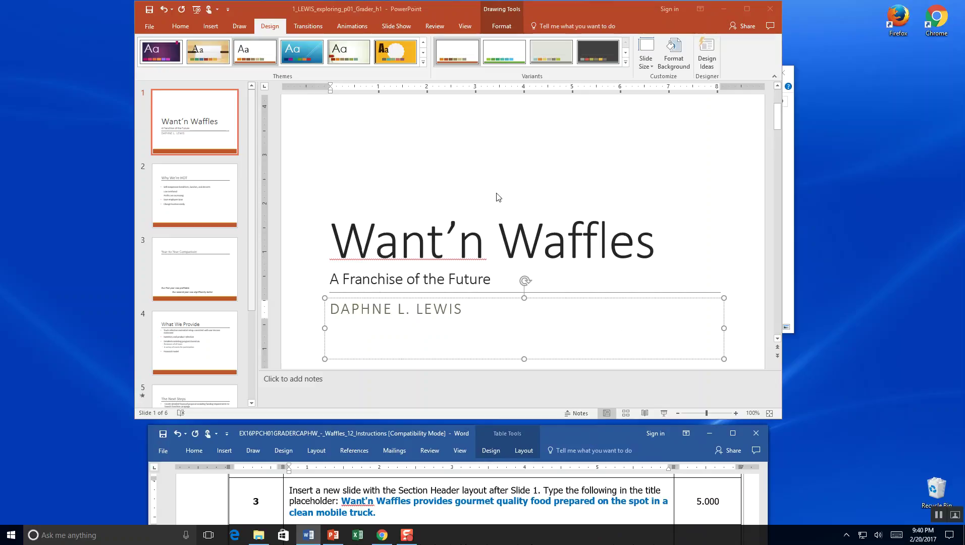
left_click(166, 162)
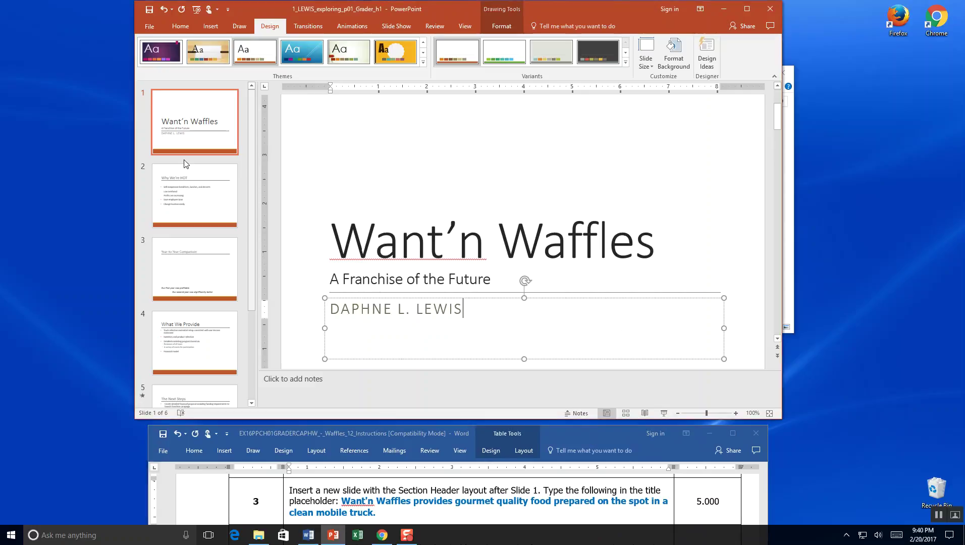
Add a Section Header layout slide between slides 1 and 2 via Home > New Slide.
left_click(137, 165)
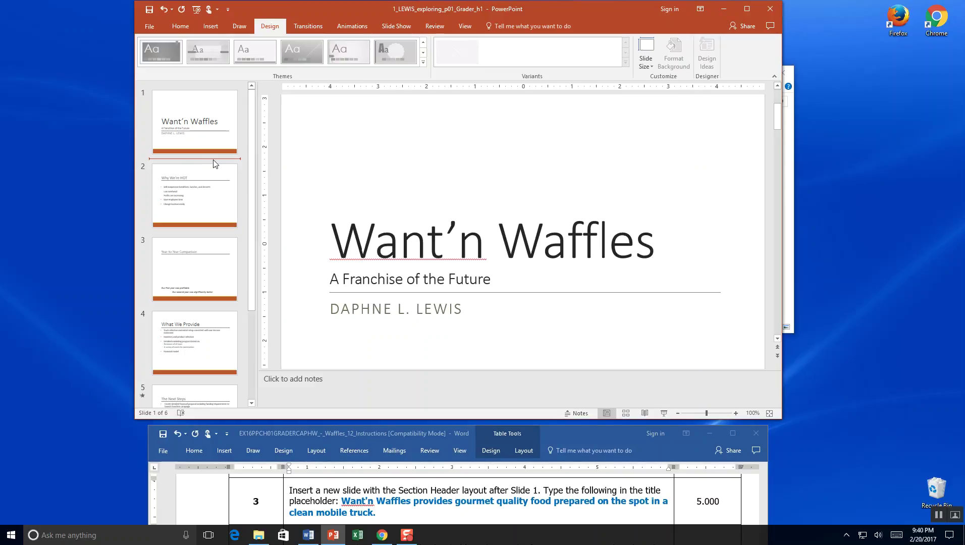
left_click(187, 28)
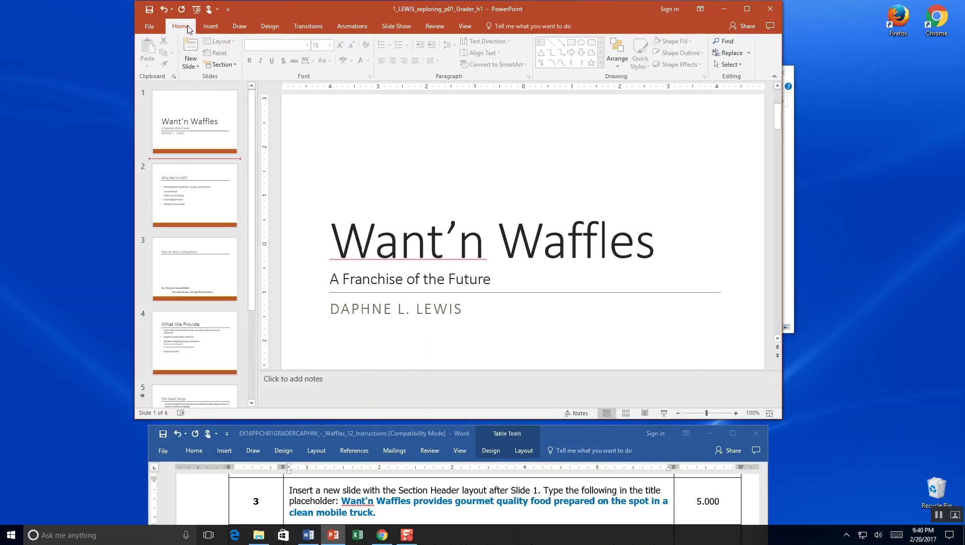
left_click(200, 67)
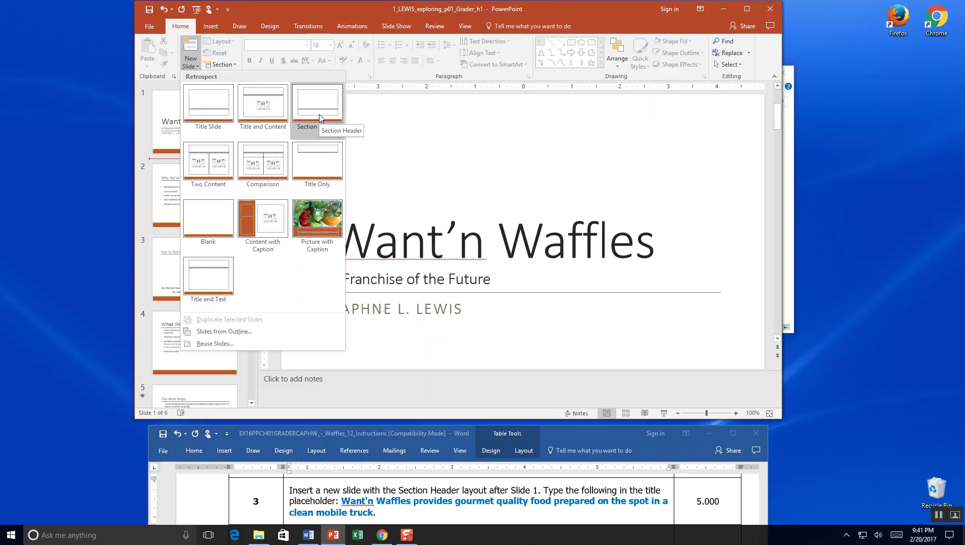
left_click(319, 117)
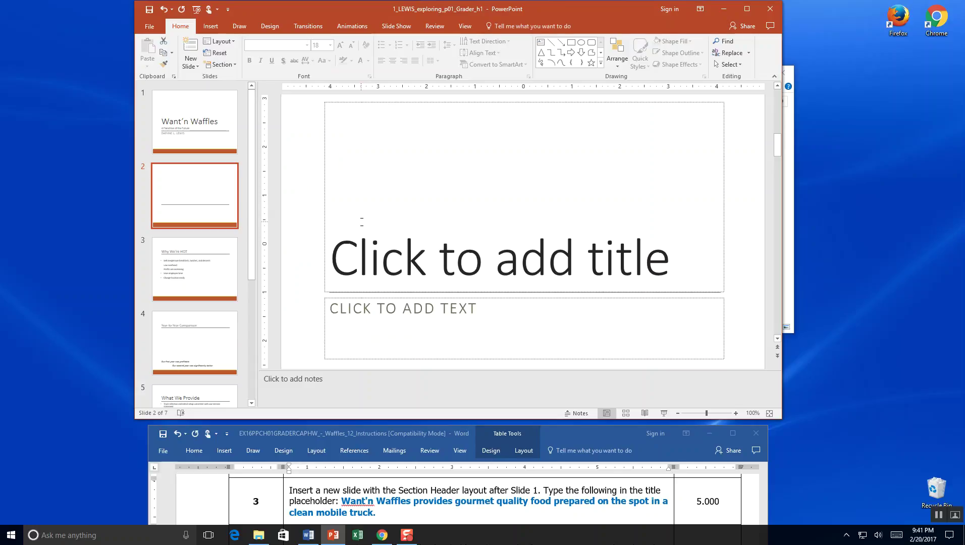
Copy step 3's gourmet-food mobile-truck sentence from Word and paste it into slide 2's title.
left_click(345, 511)
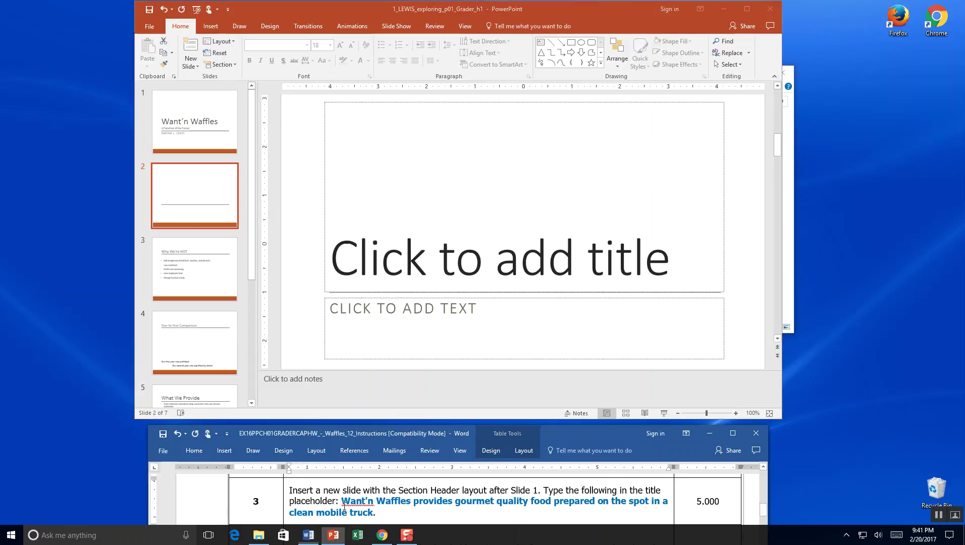
left_click_drag(341, 501, 400, 510)
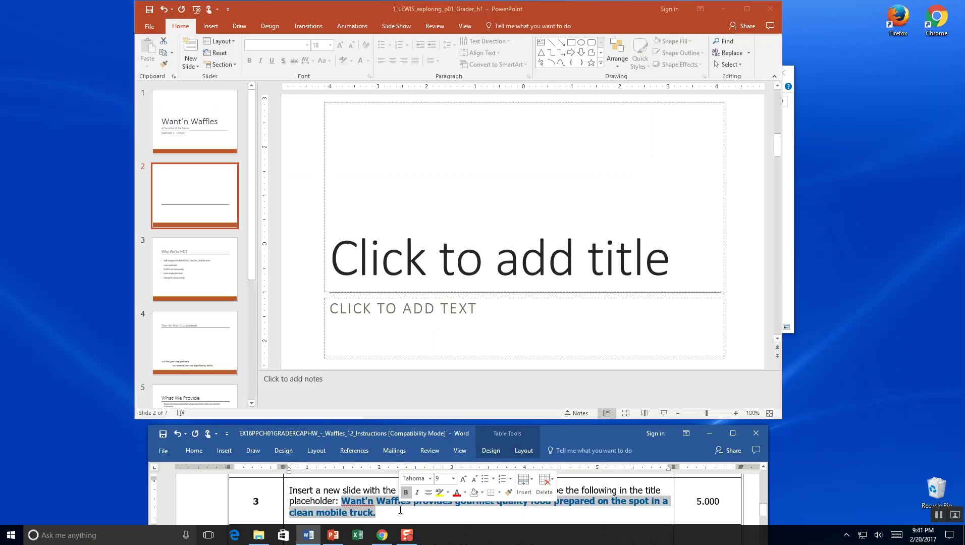
left_click(526, 270)
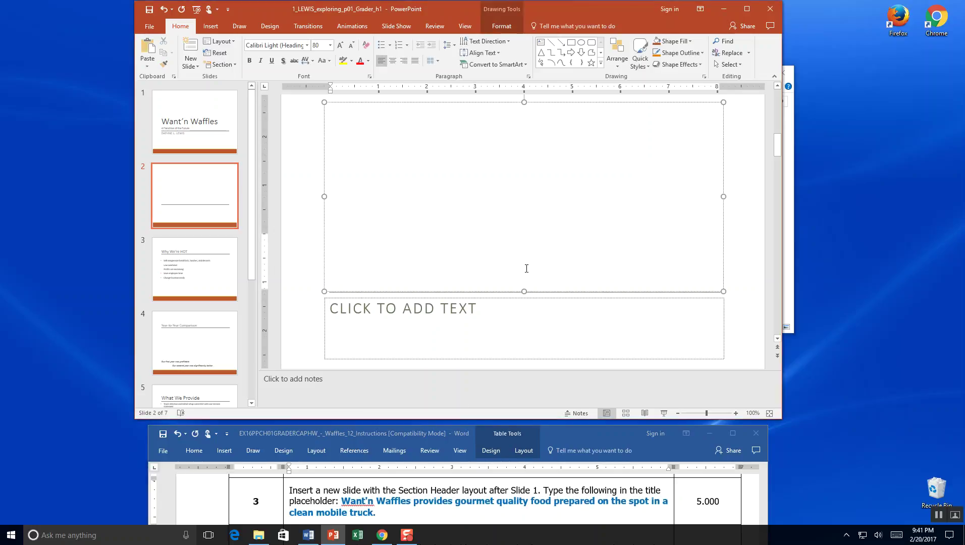
key("ctrl+v")
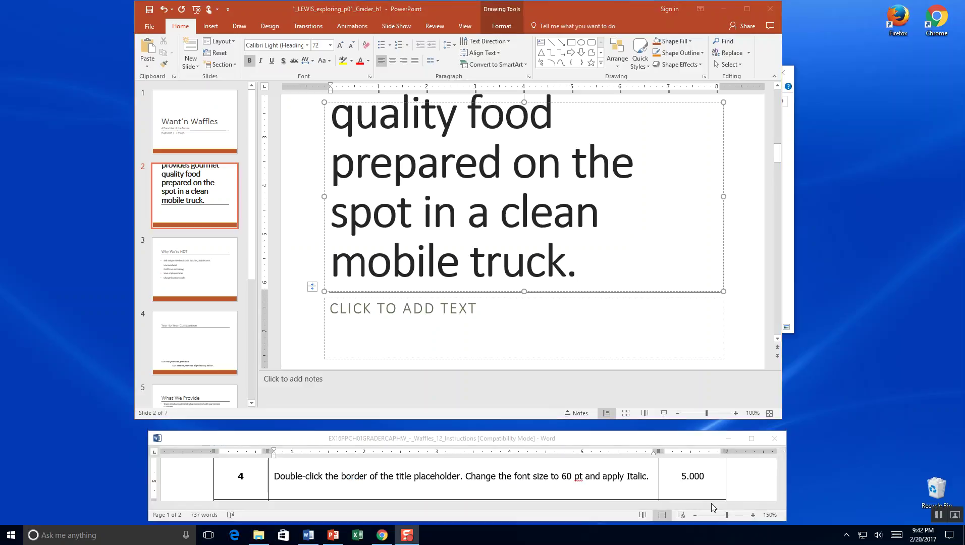
Format slide 2's title text as 60 pt italic, then save the presentation.
left_click(323, 241)
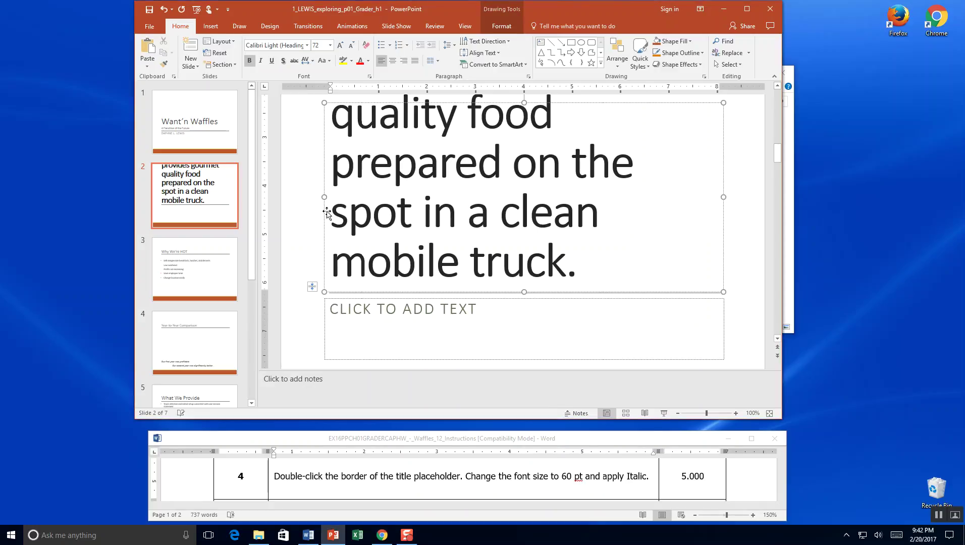
left_click(323, 215)
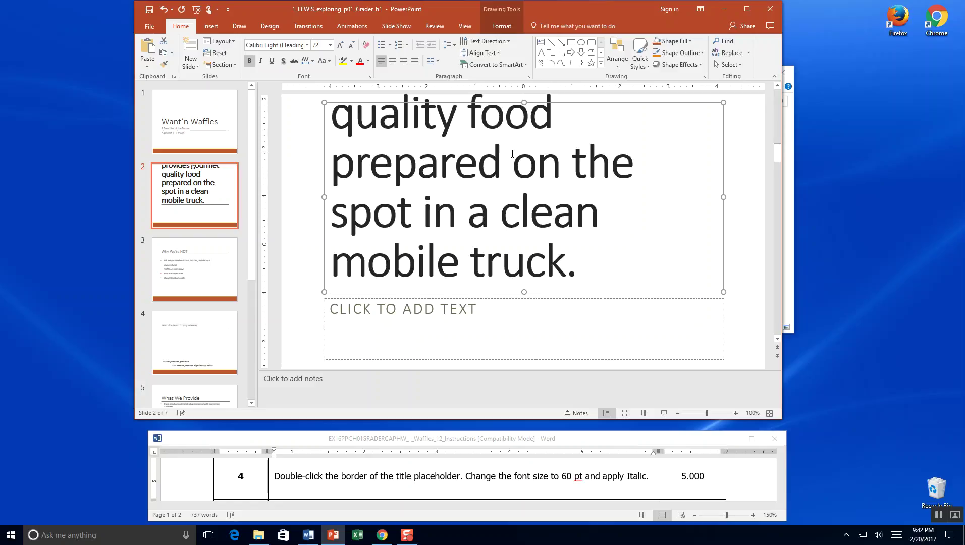
left_click_drag(581, 276, 297, 156)
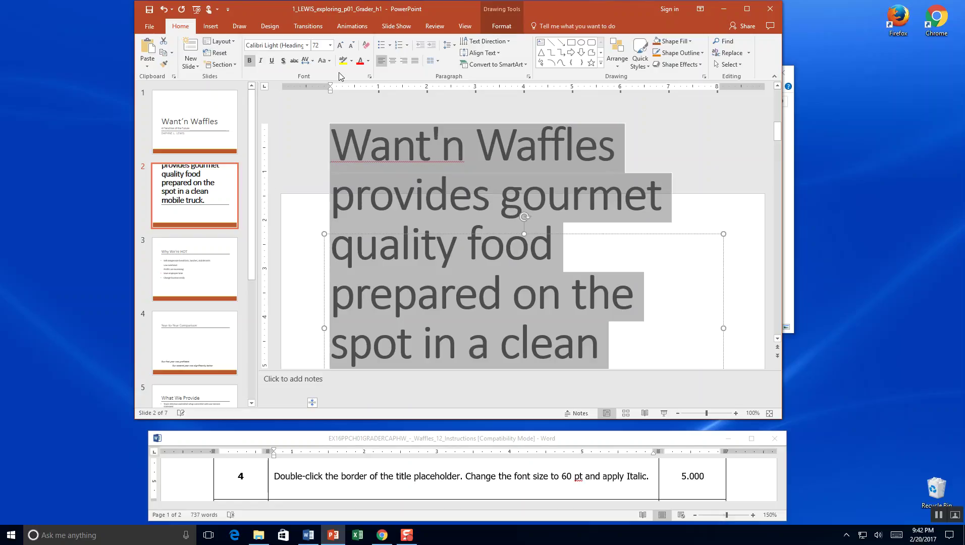
left_click(330, 46)
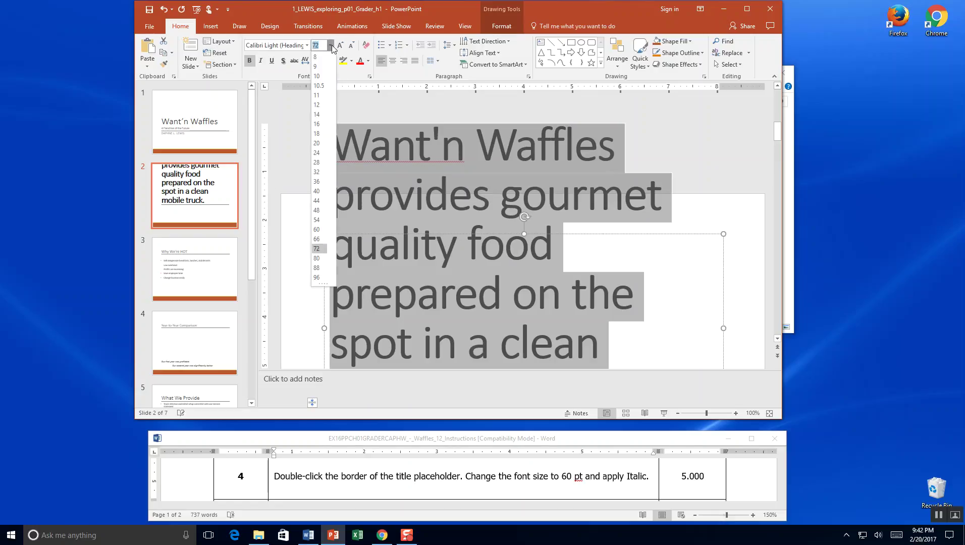
left_click(318, 229)
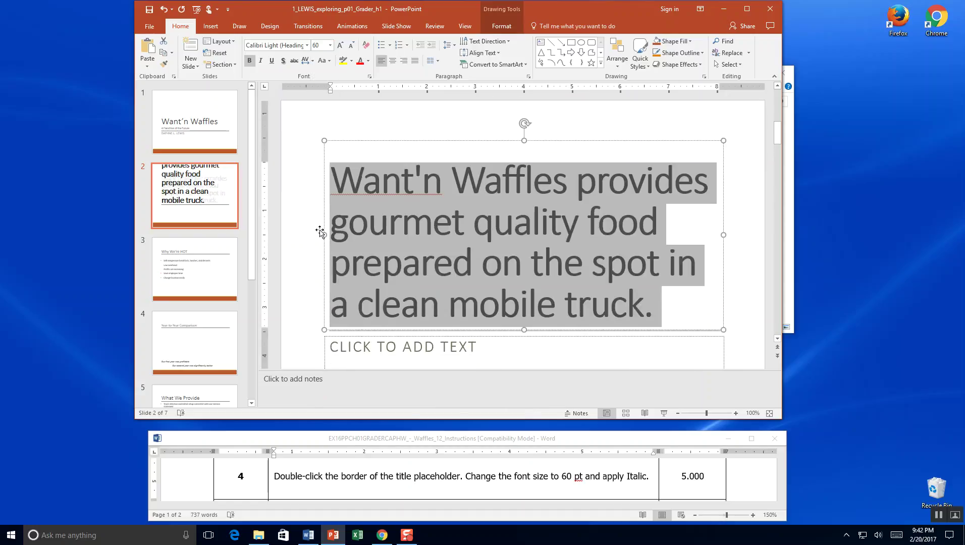
left_click(259, 62)
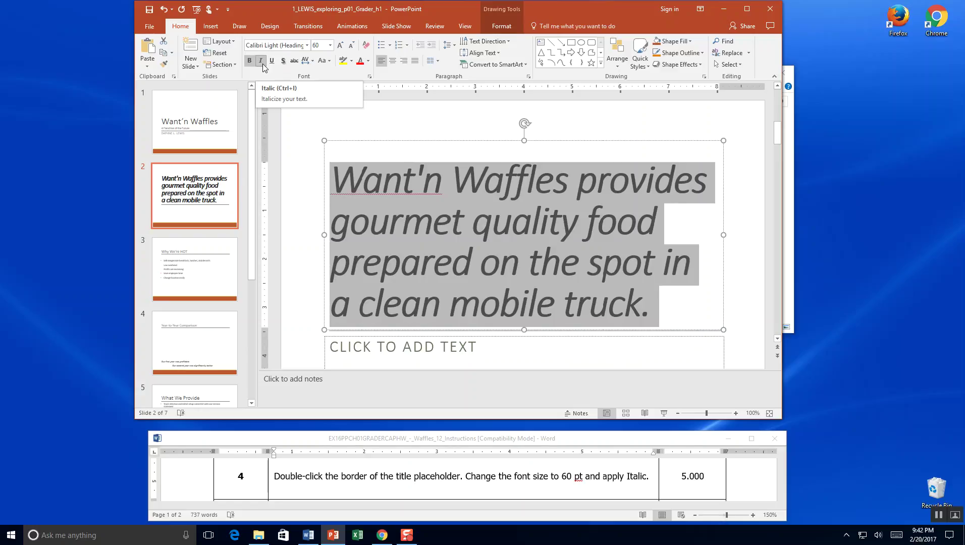
left_click(149, 9)
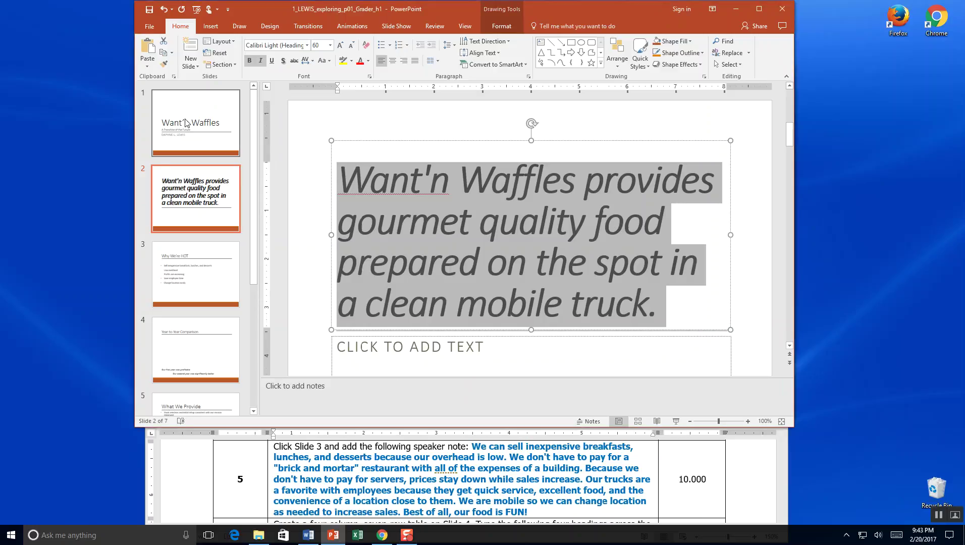
Go to slide 3, Why We're HOT, and make its speaker notes pane taller.
left_click(196, 202)
left_click(200, 289)
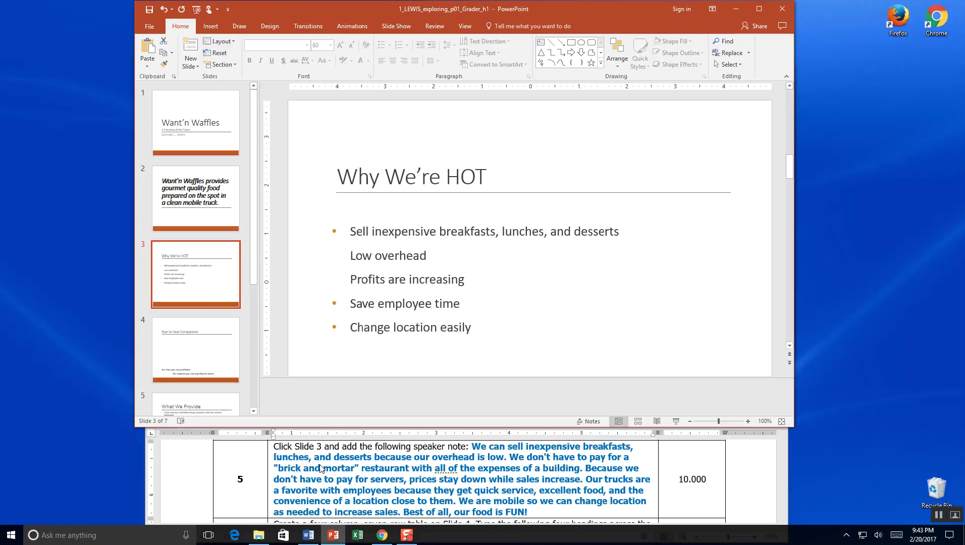
left_click(379, 400)
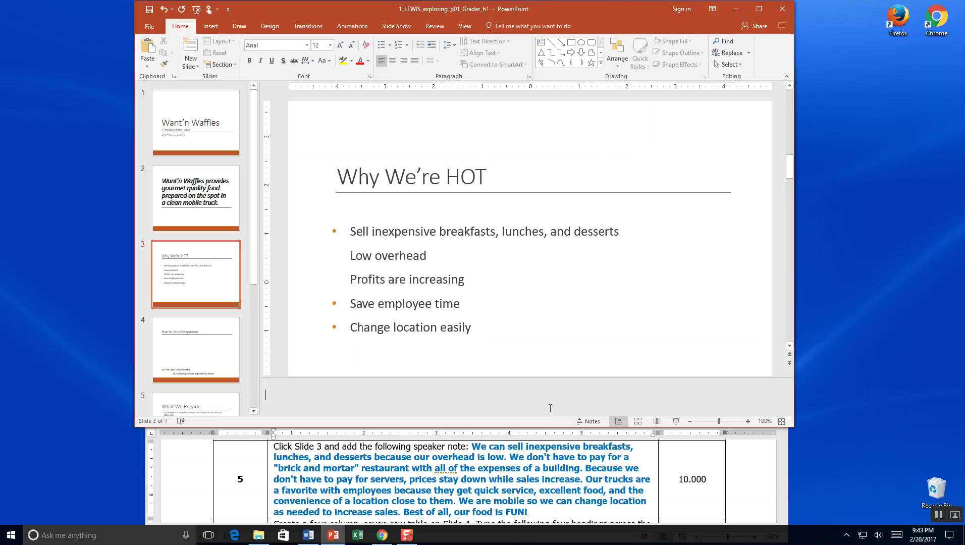
left_click(590, 421)
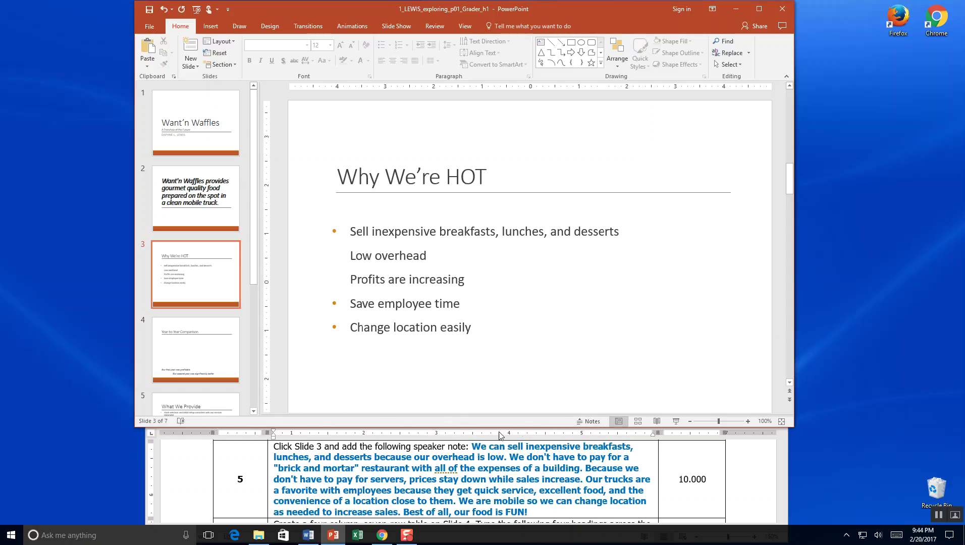
left_click(589, 421)
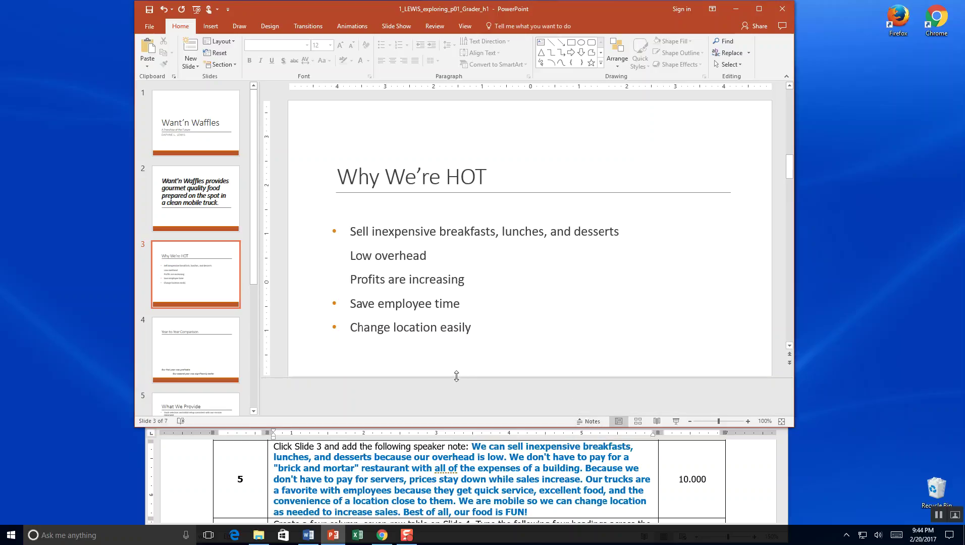
left_click_drag(456, 376, 458, 353)
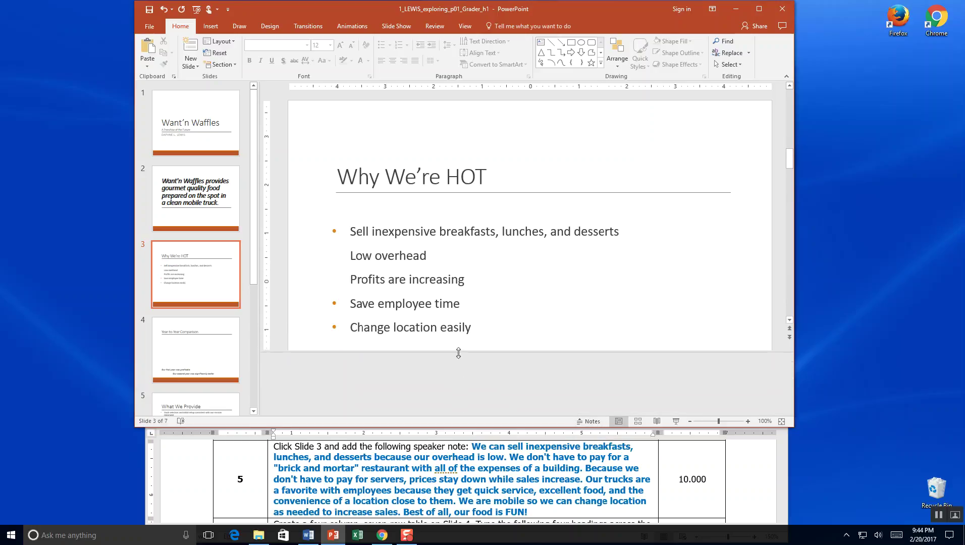
left_click(459, 451)
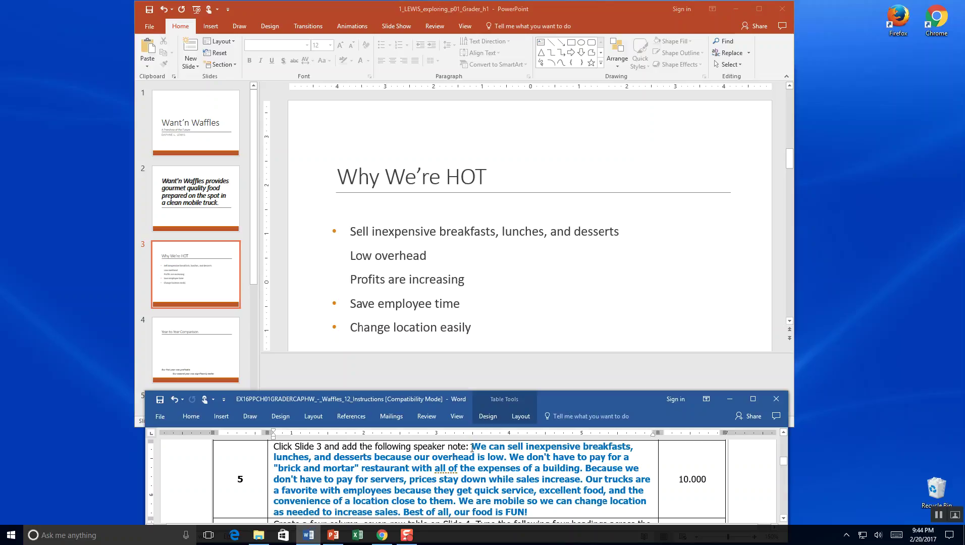
Paste the step 5 note about inexpensive breakfasts, lunches and desserts into slide 3's notes.
left_click_drag(470, 447, 542, 511)
key("ctrl+c")
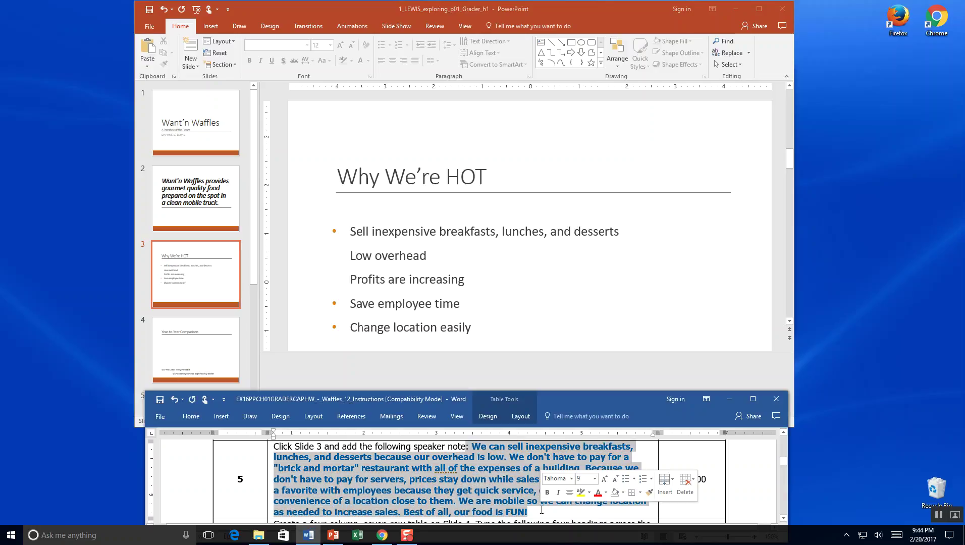
left_click(466, 367)
left_click(466, 368)
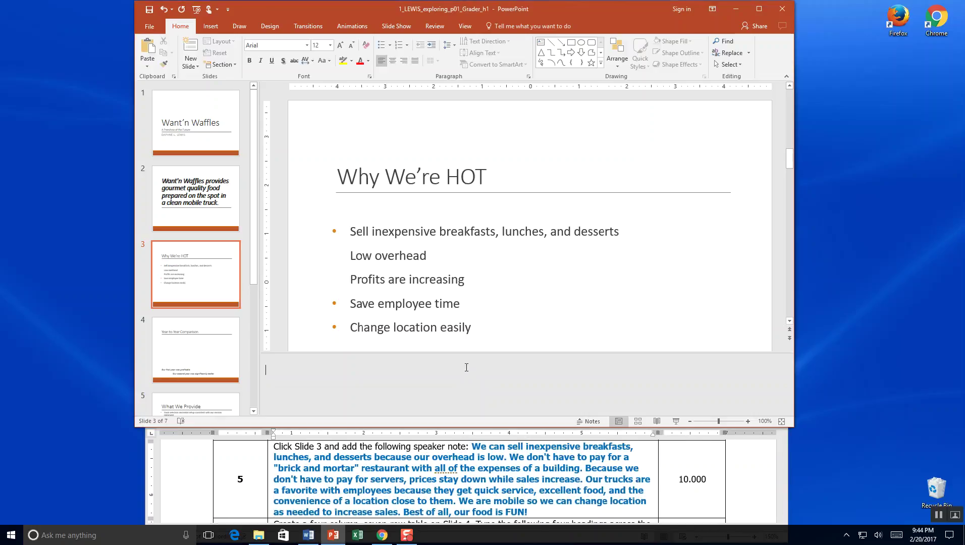
key("ctrl+v")
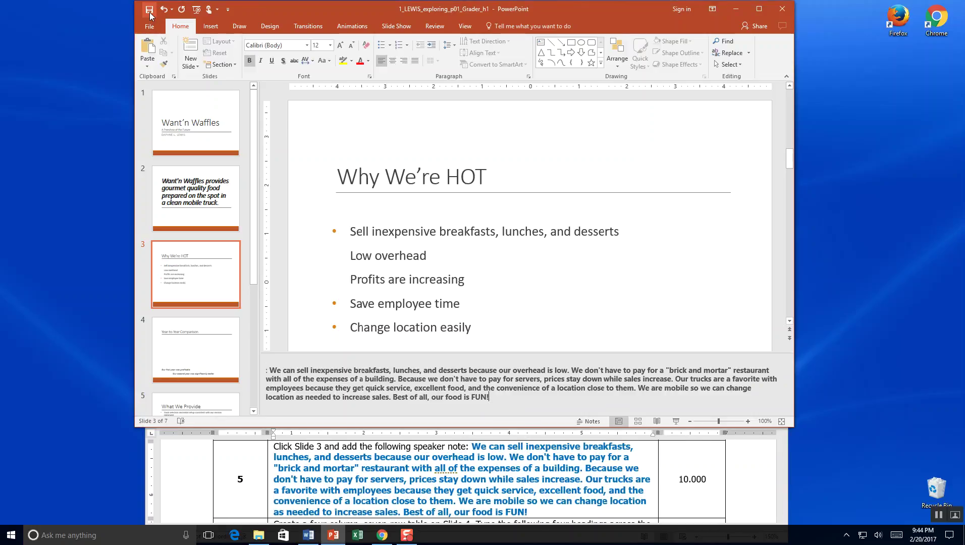
key("Escape")
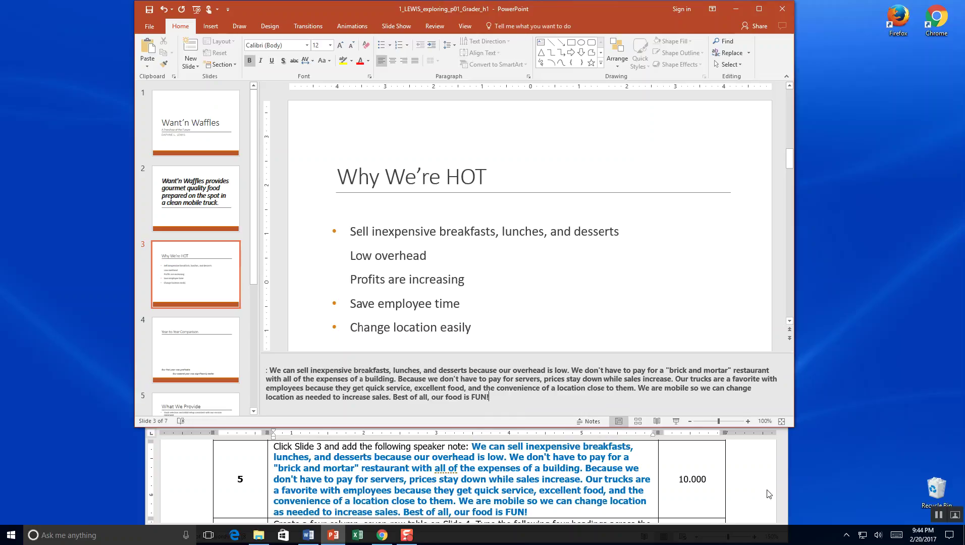